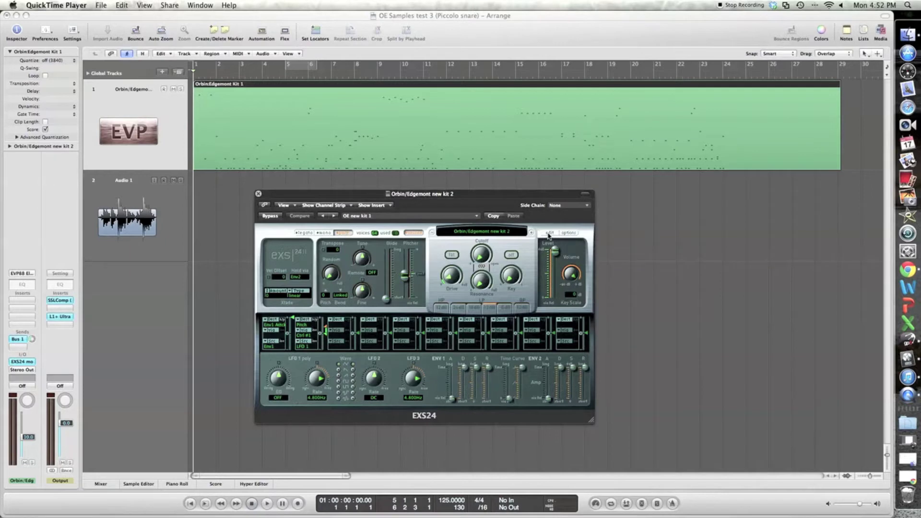
Step: Open the EXS24 Instrument Editor, move it higher and widen the zone groups list
{"action": "left_click", "coordinate": [549, 233]}
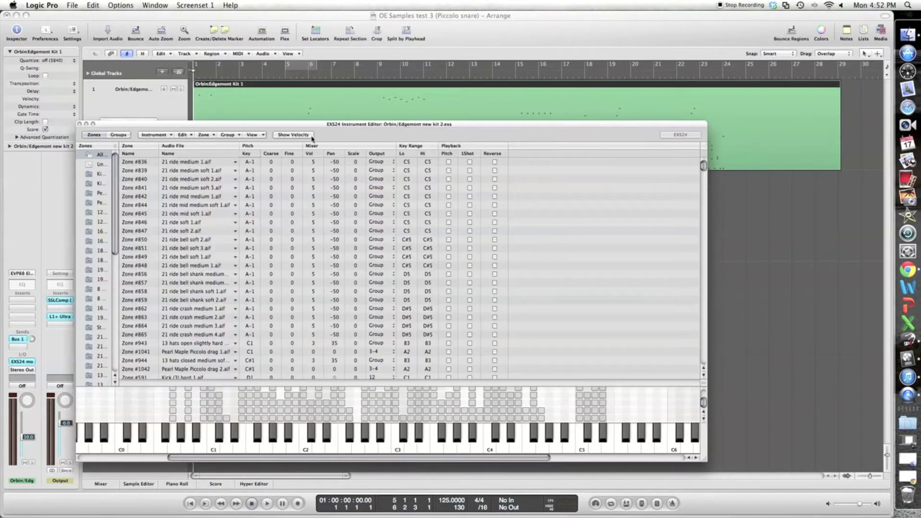
{"action": "left_click_drag", "start_coordinate": [252, 128], "coordinate": [271, 93]}
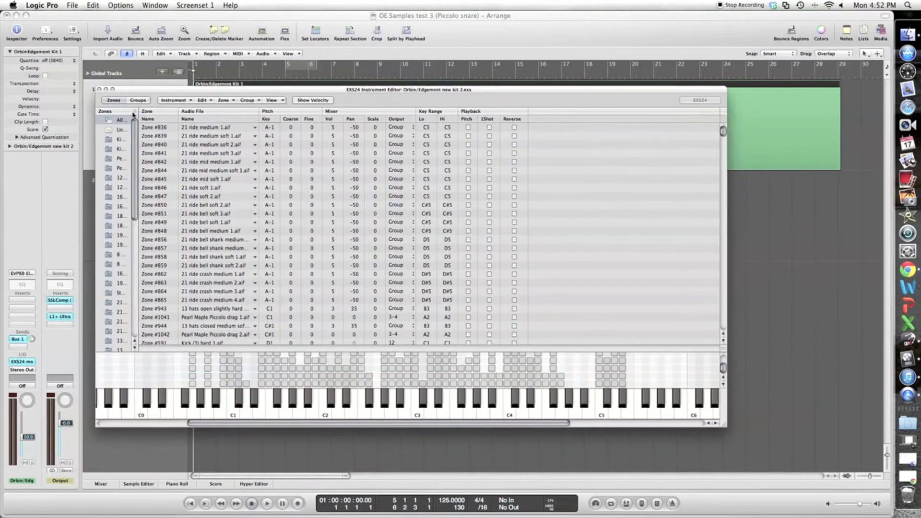
{"action": "left_click_drag", "start_coordinate": [158, 111], "coordinate": [211, 111]}
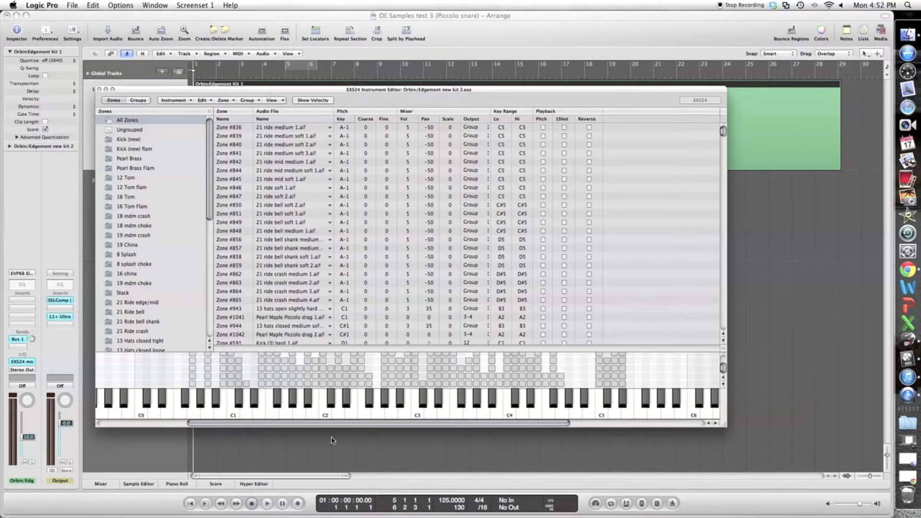
Step: Audition several of the kit's samples on the editor's keyboard
{"action": "left_click", "coordinate": [260, 415]}
{"action": "left_click_drag", "start_coordinate": [272, 413], "coordinate": [311, 399]}
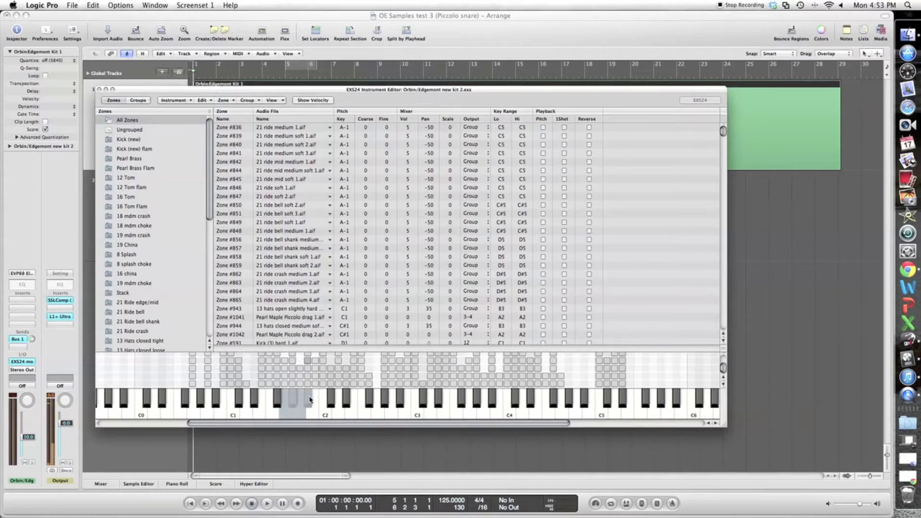
{"action": "left_click", "coordinate": [232, 101]}
Step: Load the Pearl Maple Piccolo hard 5, medium and soft 4 samples with Load Multiple Samples
{"action": "left_click", "coordinate": [229, 117]}
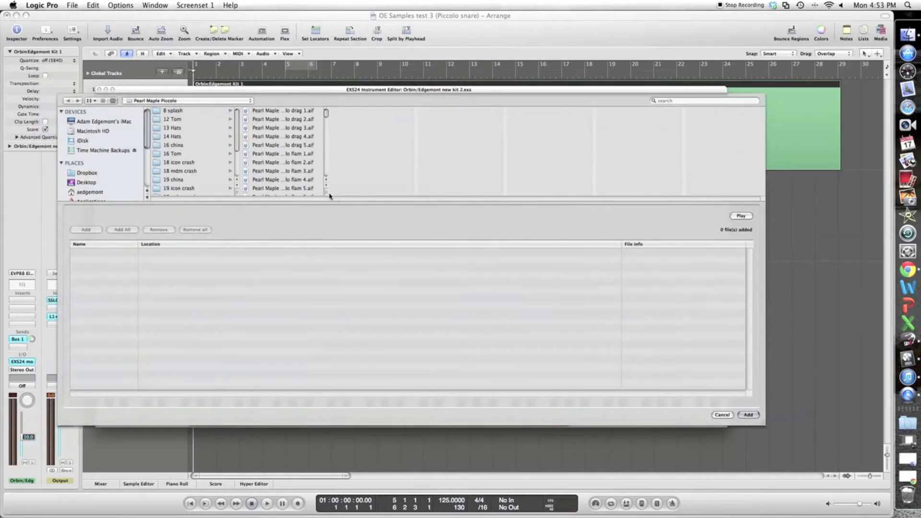
{"action": "left_click_drag", "start_coordinate": [328, 193], "coordinate": [420, 195]}
{"action": "scroll", "coordinate": [374, 153], "scroll_direction": "down", "scroll_amount": 5}
{"action": "scroll", "coordinate": [372, 151], "scroll_direction": "down", "scroll_amount": 5}
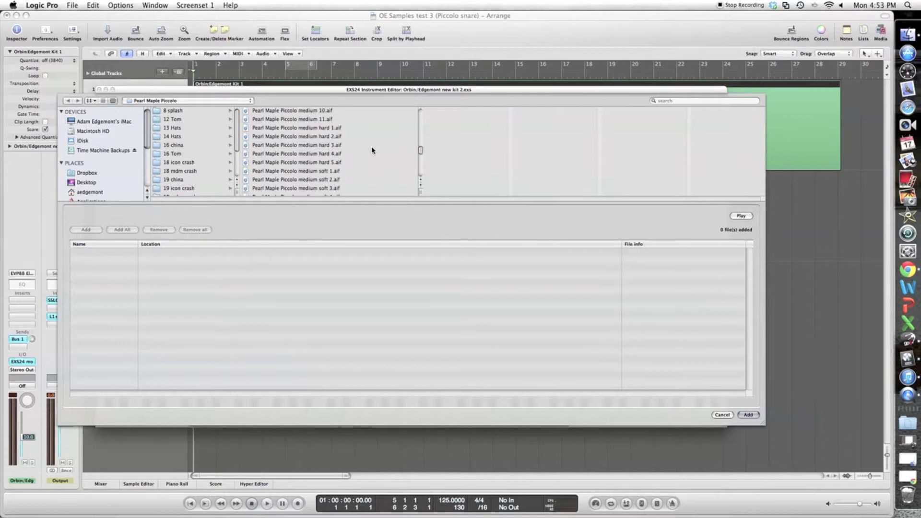
{"action": "left_click", "coordinate": [323, 143]}
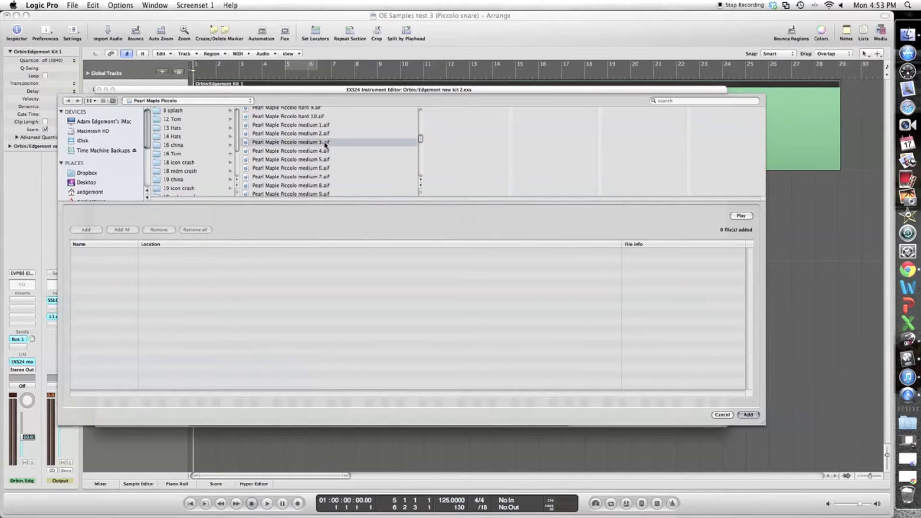
{"action": "scroll", "coordinate": [346, 151], "scroll_direction": "up", "scroll_amount": 5}
{"action": "left_click", "coordinate": [312, 150]}
{"action": "scroll", "coordinate": [312, 152], "scroll_direction": "down", "scroll_amount": 8}
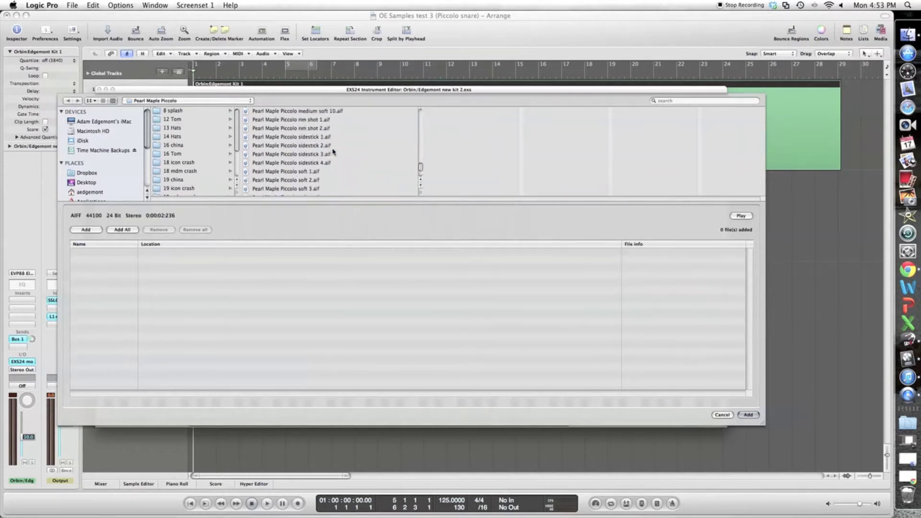
{"action": "left_click", "coordinate": [303, 157]}
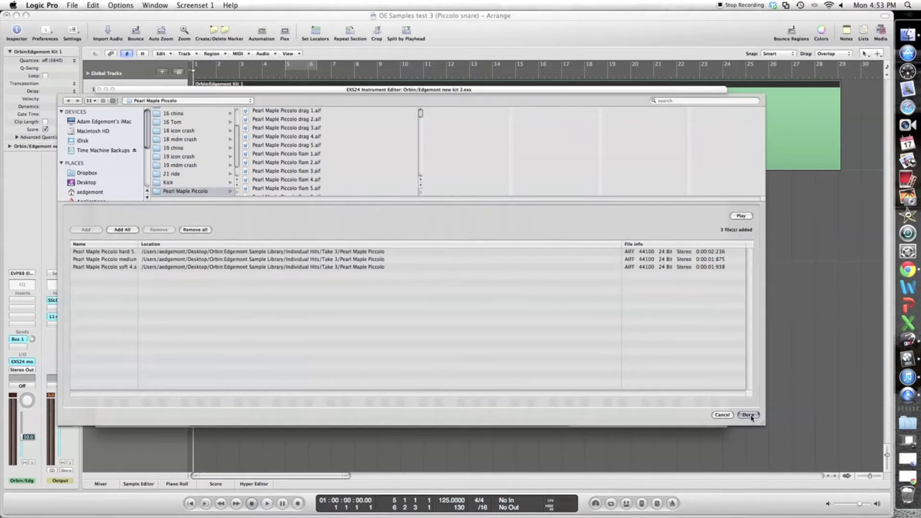
{"action": "left_click", "coordinate": [748, 415]}
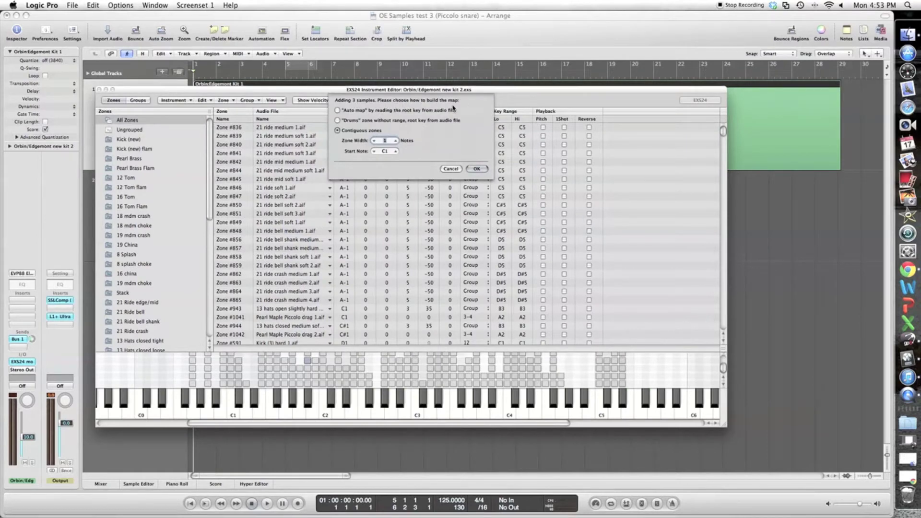
Step: Auto-map the samples into zones 1143–1145 in Group #114 and uncheck Pitch for all three
{"action": "left_click", "coordinate": [338, 111]}
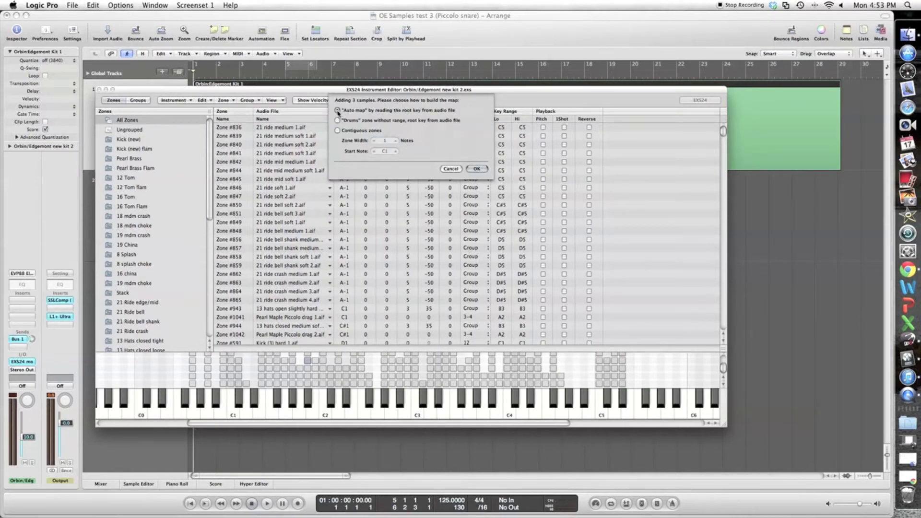
{"action": "left_click", "coordinate": [474, 168]}
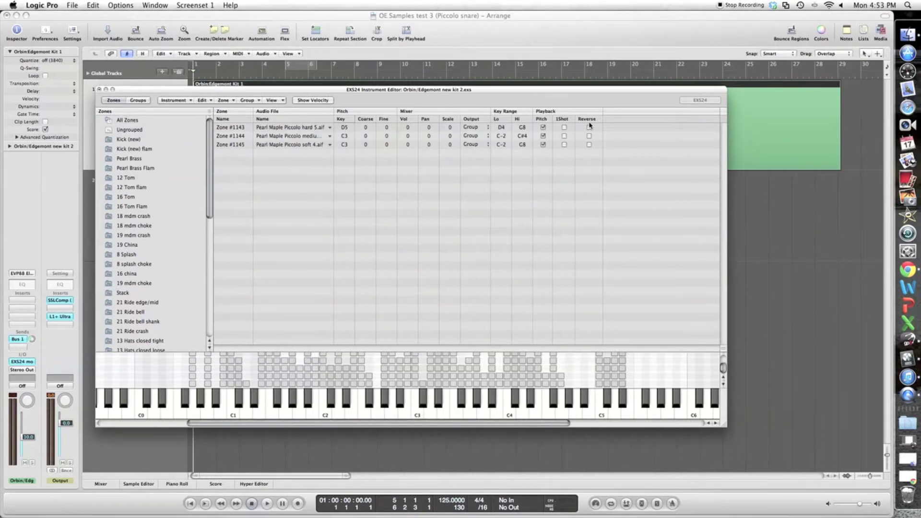
{"action": "scroll", "coordinate": [111, 310], "scroll_direction": "down", "scroll_amount": 10}
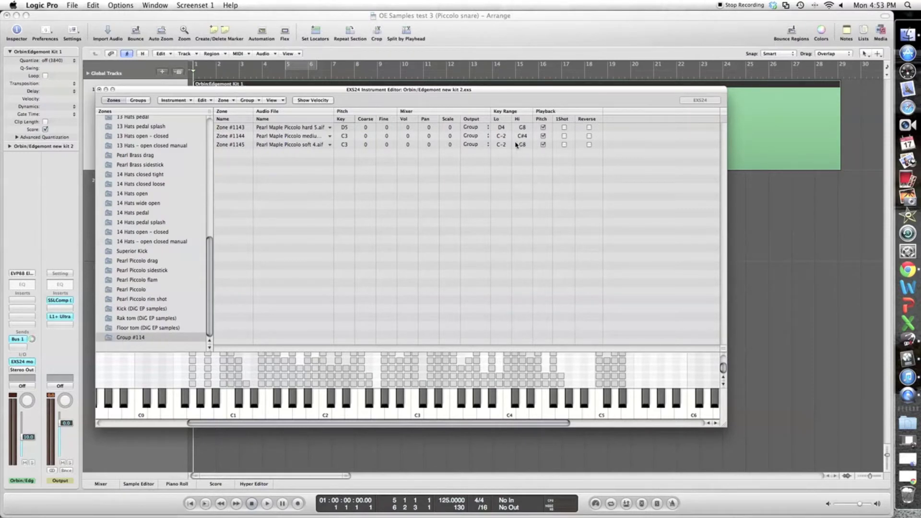
{"action": "left_click", "coordinate": [420, 127]}
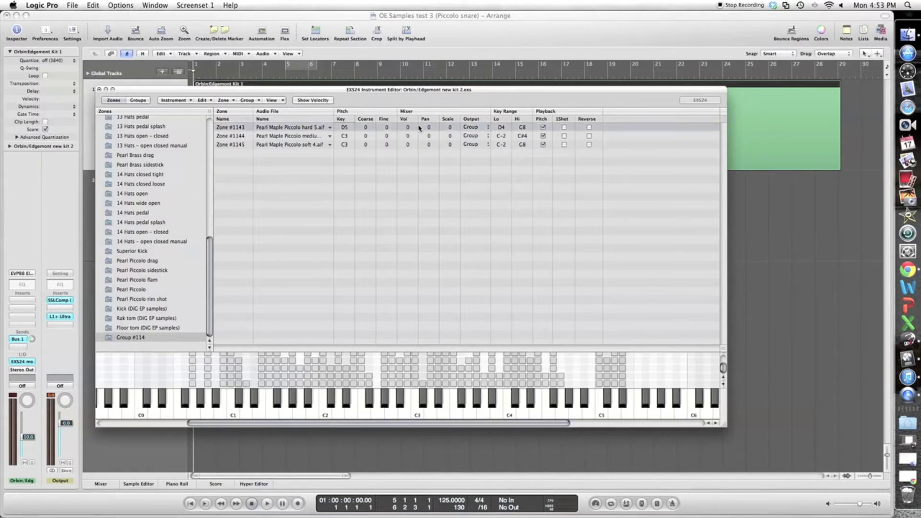
{"action": "left_click", "coordinate": [421, 146], "text": "shift"}
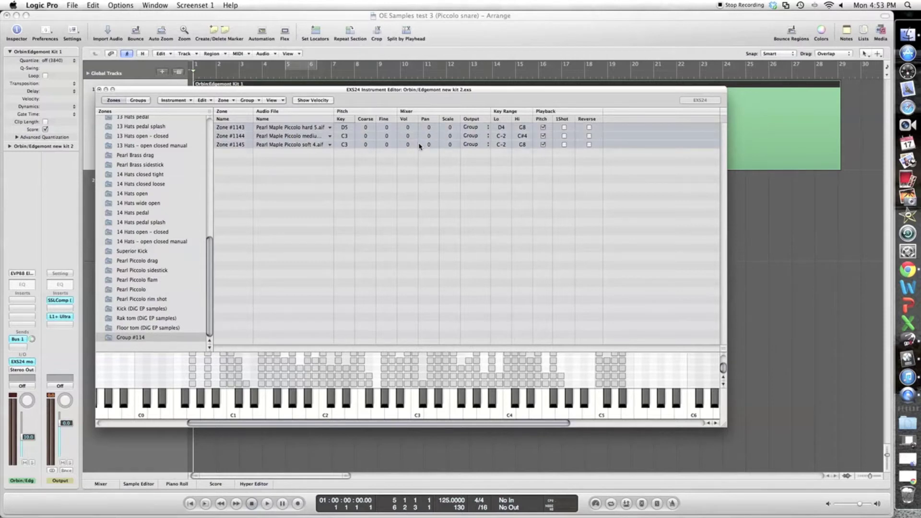
{"action": "left_click", "coordinate": [544, 128]}
Step: Show the Velocity Range columns and tick Vel. Range On for the three snare zones
{"action": "left_click", "coordinate": [277, 102]}
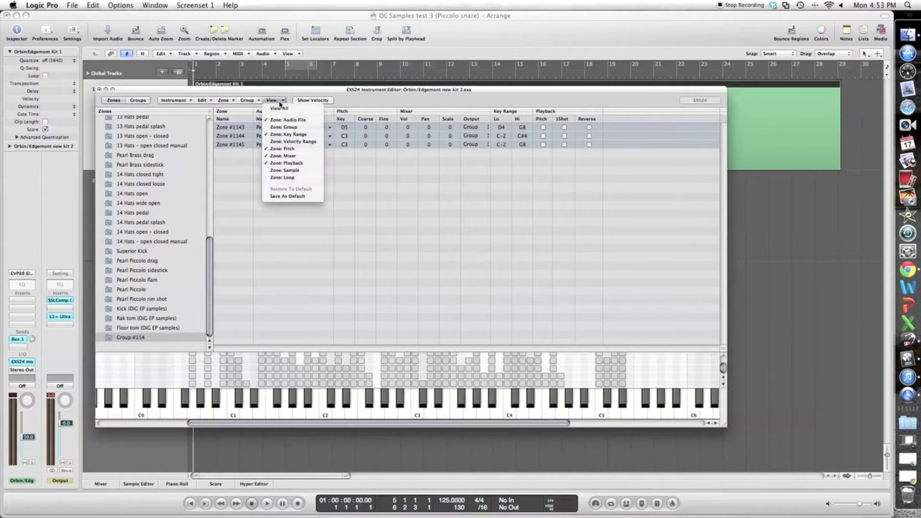
{"action": "left_click", "coordinate": [285, 142]}
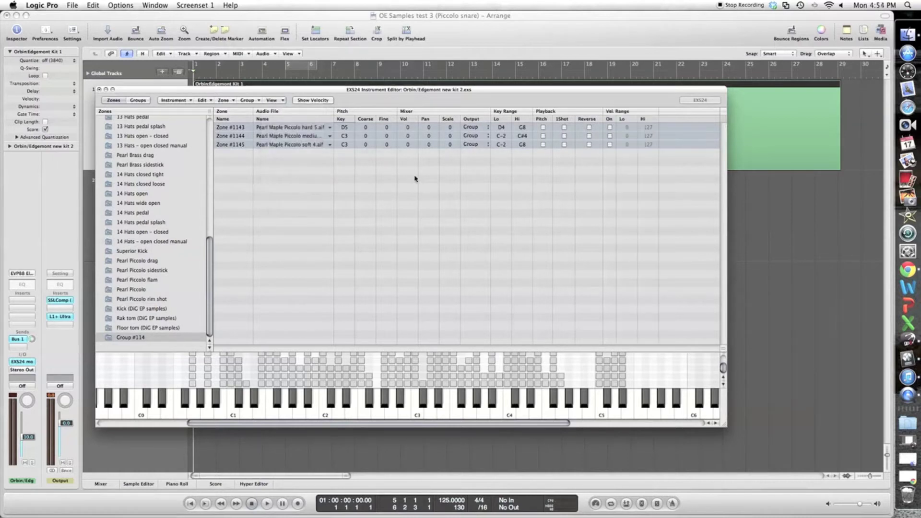
{"action": "left_click", "coordinate": [609, 127]}
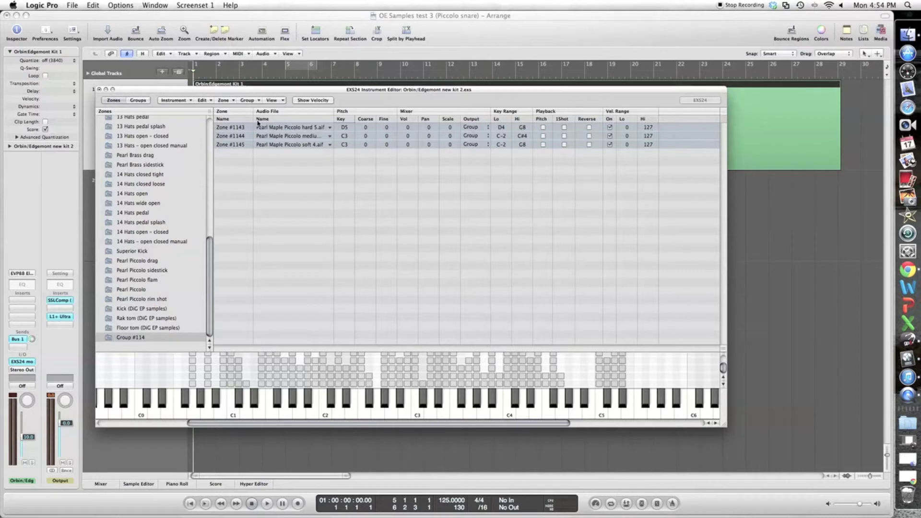
{"action": "left_click", "coordinate": [475, 190]}
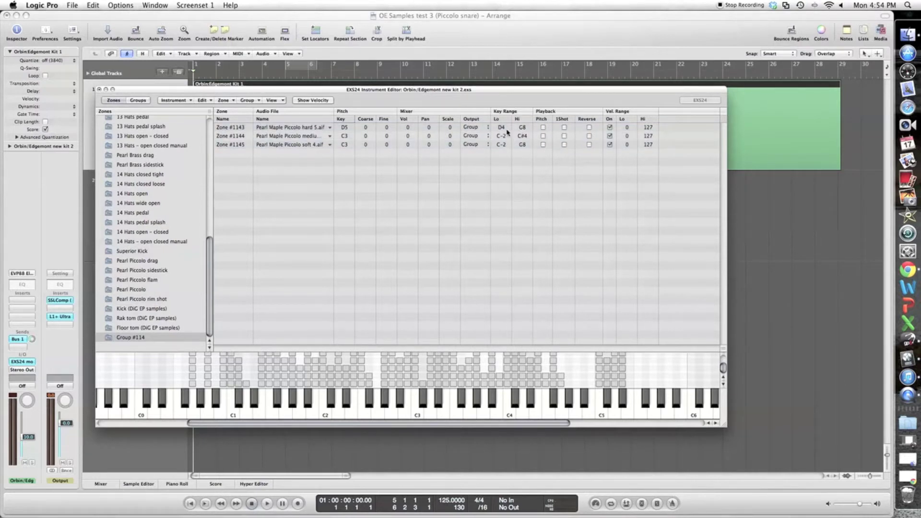
{"action": "left_click", "coordinate": [523, 137]}
Step: Set Key Range Lo and Hi to C0 for zones 1143, 1144 and 1145
{"action": "left_click", "coordinate": [502, 128]}
{"action": "double_click", "coordinate": [497, 130]}
{"action": "type", "text": "C"}
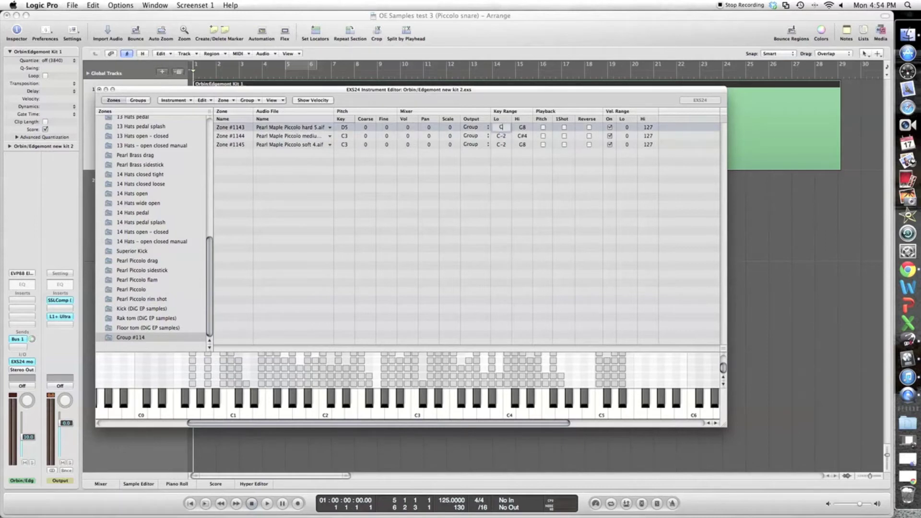
{"action": "type", "text": "0"}
{"action": "double_click", "coordinate": [501, 136]}
{"action": "type", "text": "C0"}
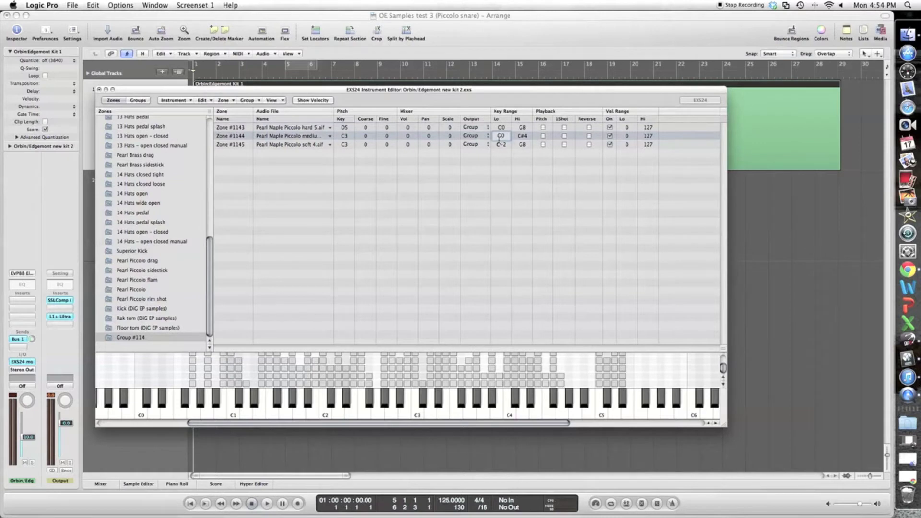
{"action": "double_click", "coordinate": [501, 145]}
{"action": "type", "text": "C0"}
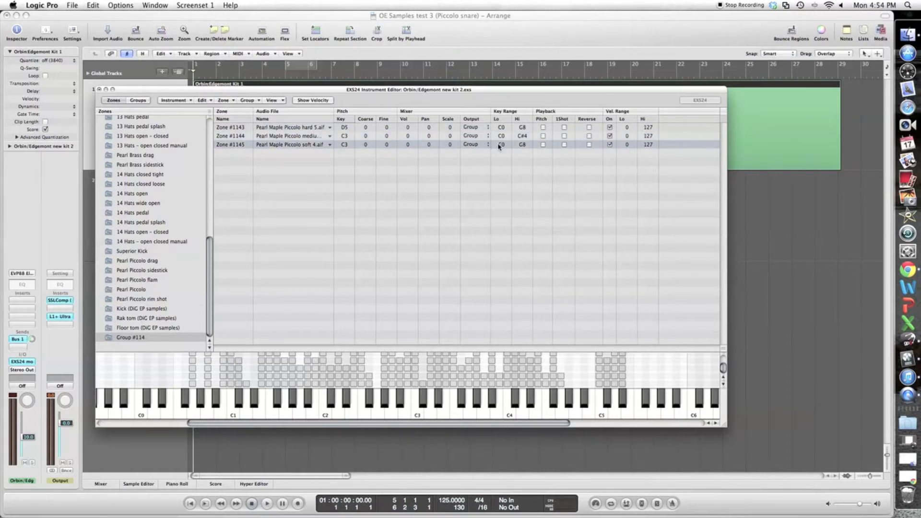
{"action": "key", "text": "Return"}
{"action": "left_click_drag", "start_coordinate": [523, 127], "coordinate": [525, 146]}
Step: Widen the sample name column and set the soft zone's lowest velocity to 1
{"action": "left_click", "coordinate": [304, 128]}
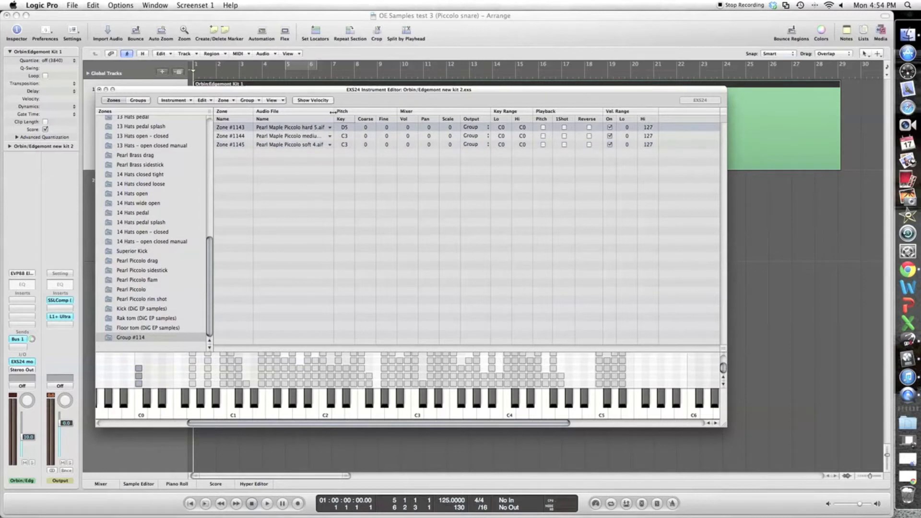
{"action": "left_click_drag", "start_coordinate": [331, 115], "coordinate": [339, 116]}
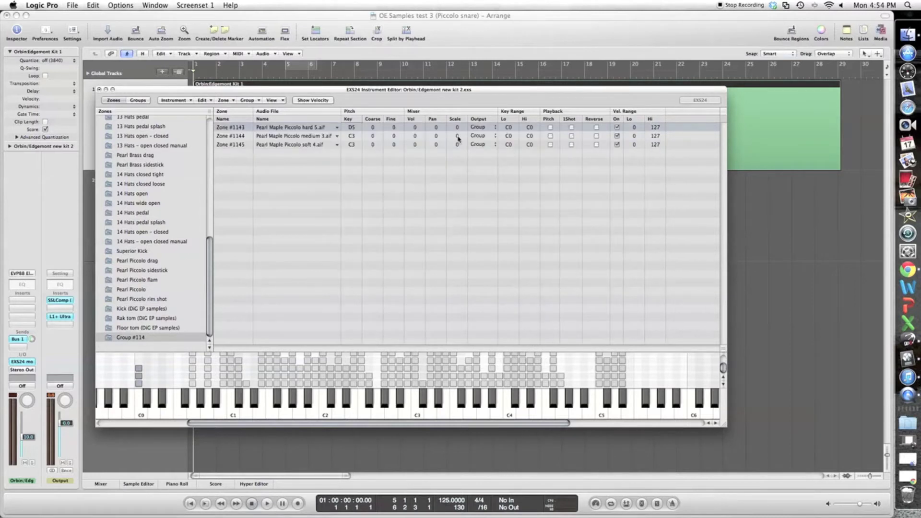
{"action": "left_click", "coordinate": [289, 146]}
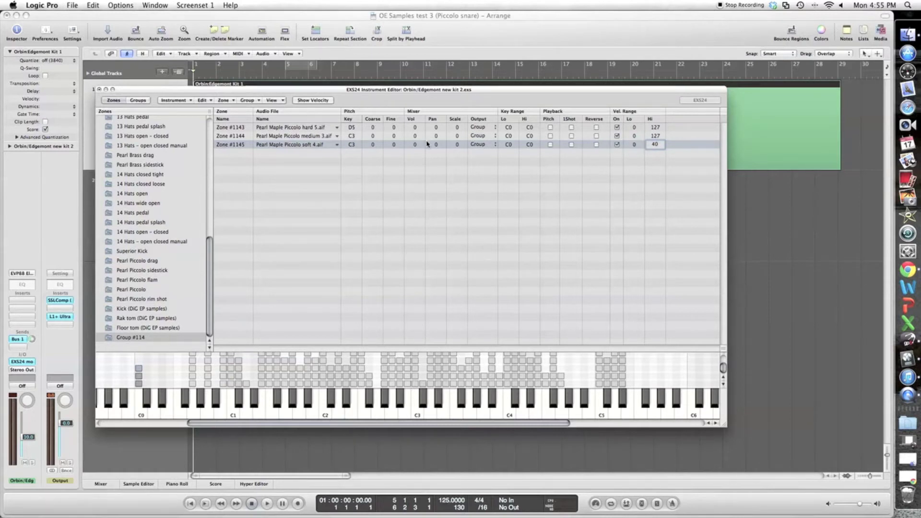
{"action": "double_click", "coordinate": [634, 145]}
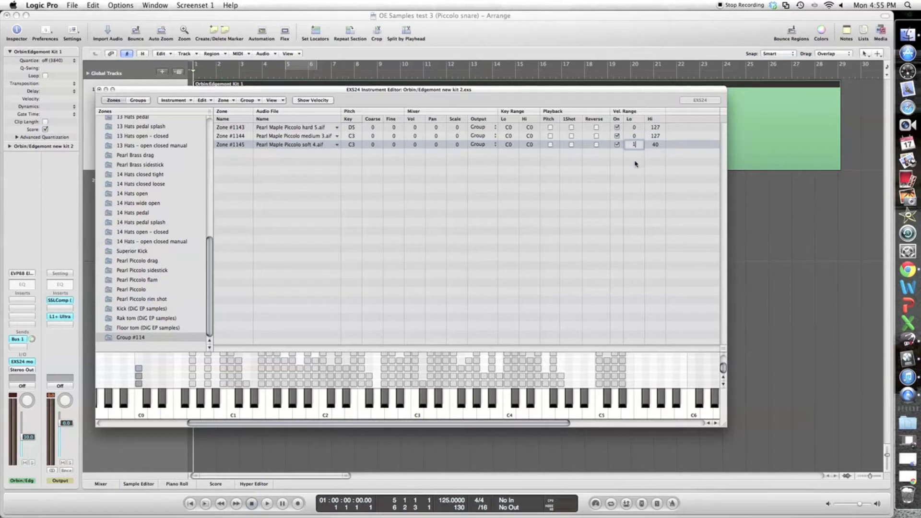
{"action": "type", "text": "1"}
{"action": "key", "text": "Return"}
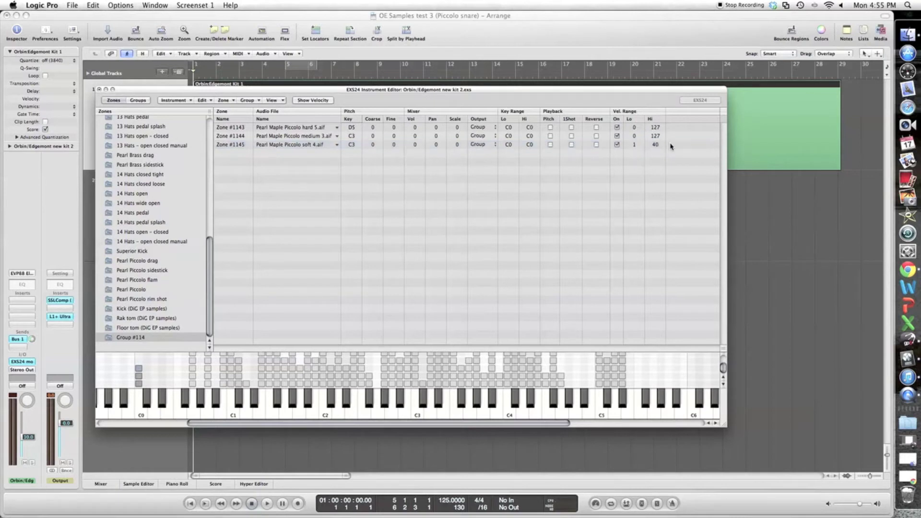
Step: Set the medium zone to velocity 41–80 and the hard zone to 81–127, then audition C0
{"action": "double_click", "coordinate": [634, 136]}
{"action": "key", "text": "Return"}
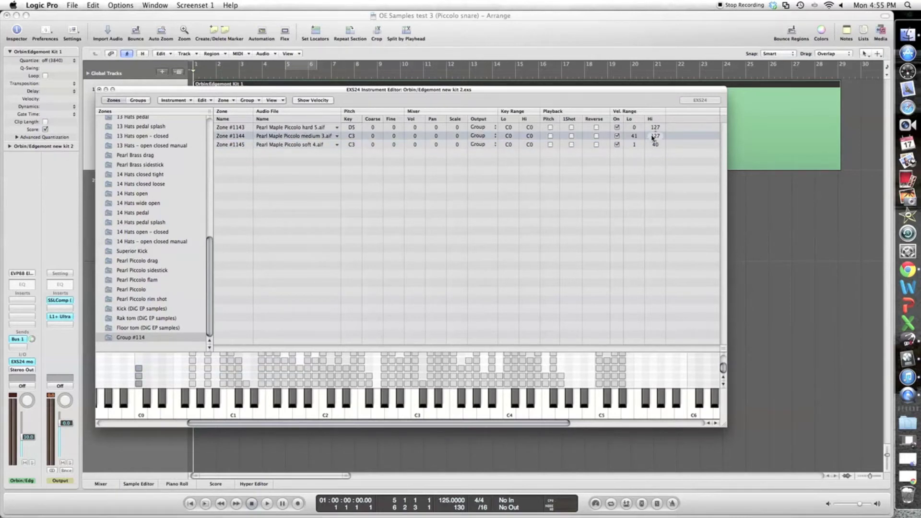
{"action": "left_click", "coordinate": [652, 137]}
{"action": "type", "text": "80"}
{"action": "left_click", "coordinate": [636, 167]}
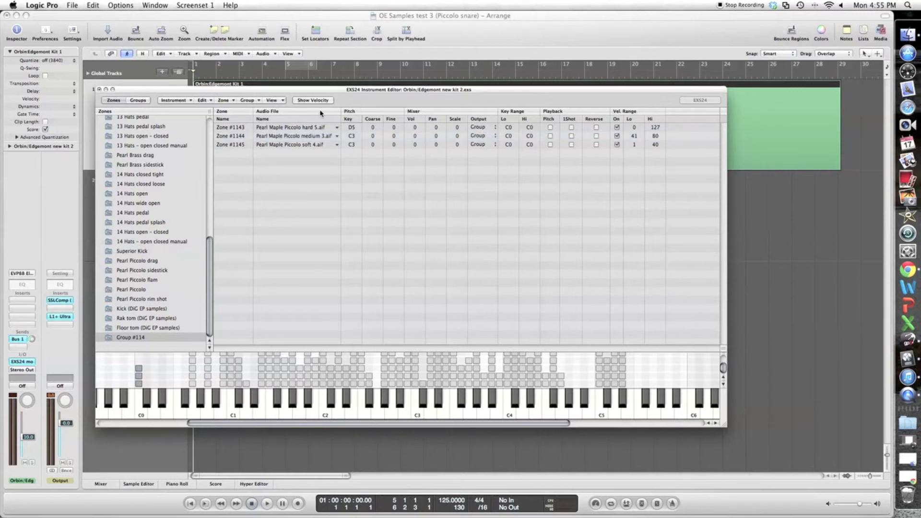
{"action": "key", "text": "Return"}
{"action": "left_click", "coordinate": [633, 127]}
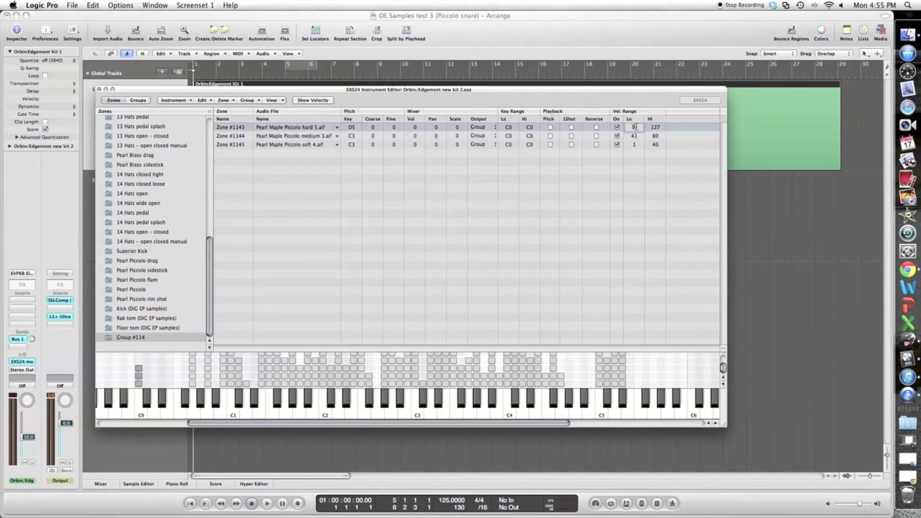
{"action": "left_click", "coordinate": [655, 137]}
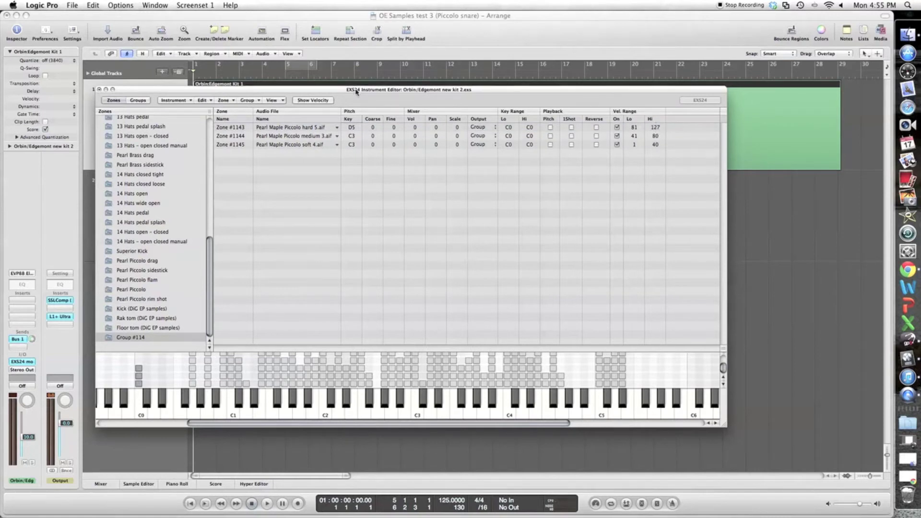
{"action": "left_click", "coordinate": [142, 414]}
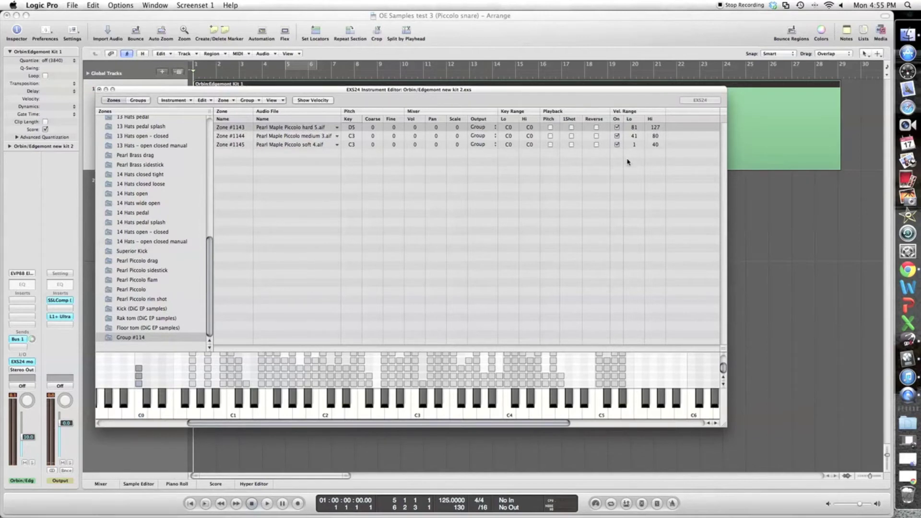
{"action": "left_click_drag", "start_coordinate": [467, 89], "coordinate": [548, 414]}
Step: Open the 'OE Samples test 3 (Piccolo snare)' region in the Piano Roll
{"action": "left_click", "coordinate": [717, 136]}
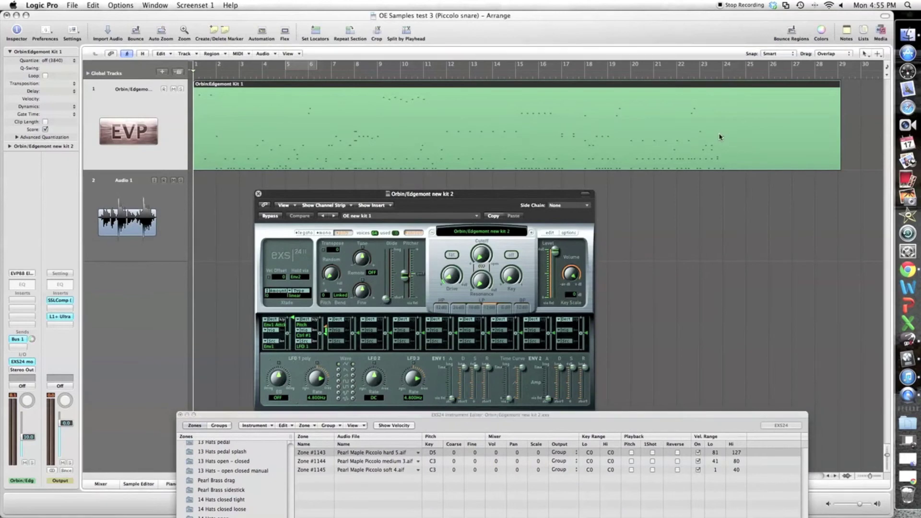
{"action": "double_click", "coordinate": [719, 134]}
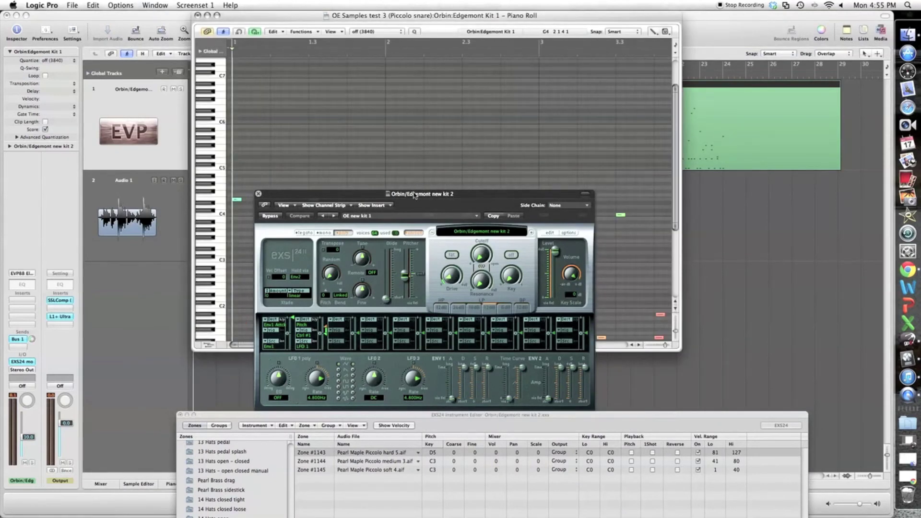
{"action": "left_click_drag", "start_coordinate": [414, 195], "coordinate": [765, 517]}
{"action": "scroll", "coordinate": [501, 227], "scroll_direction": "right", "scroll_amount": 10}
{"action": "scroll", "coordinate": [501, 227], "scroll_direction": "down", "scroll_amount": 5}
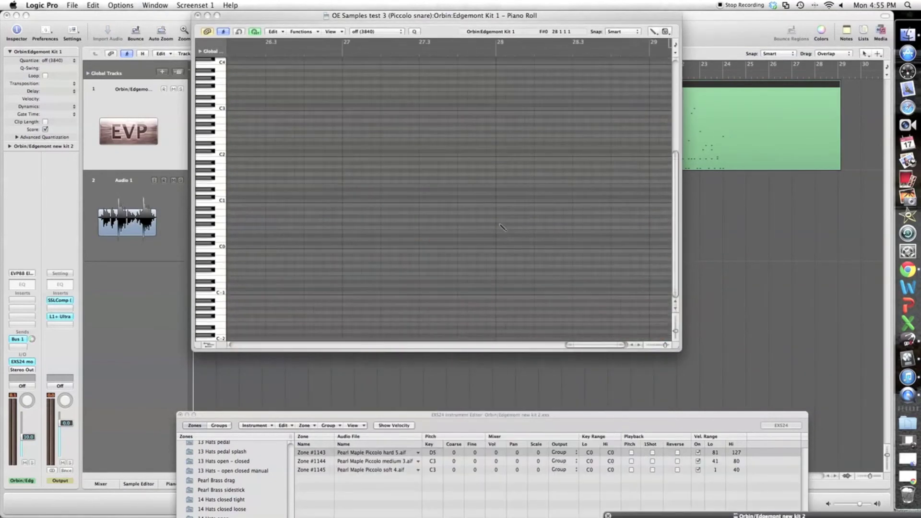
{"action": "scroll", "coordinate": [501, 227], "scroll_direction": "left", "scroll_amount": 5}
{"action": "scroll", "coordinate": [502, 225], "scroll_direction": "left", "scroll_amount": 3}
{"action": "scroll", "coordinate": [502, 226], "scroll_direction": "right", "scroll_amount": 4}
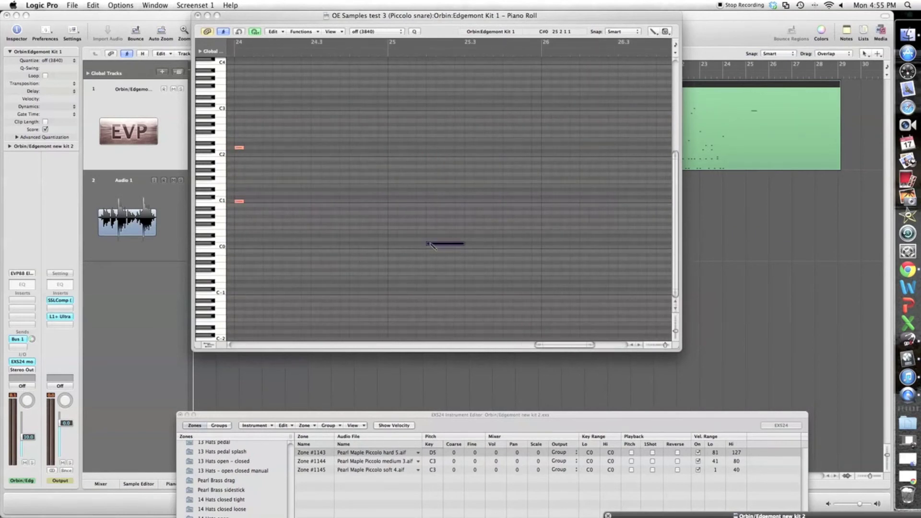
Step: Raise the C0 note's velocity from 1 to 71
{"action": "left_click_drag", "start_coordinate": [431, 246], "coordinate": [434, 249]}
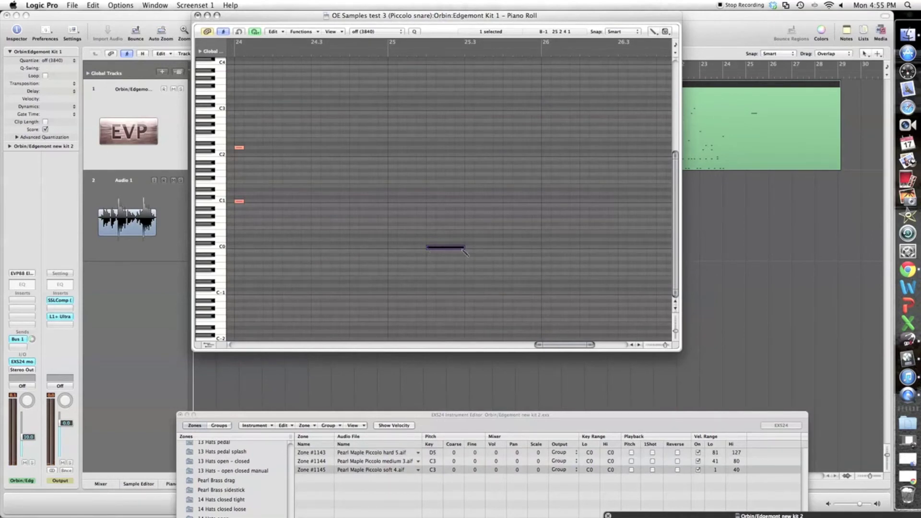
{"action": "left_click_drag", "start_coordinate": [444, 251], "coordinate": [444, 251]}
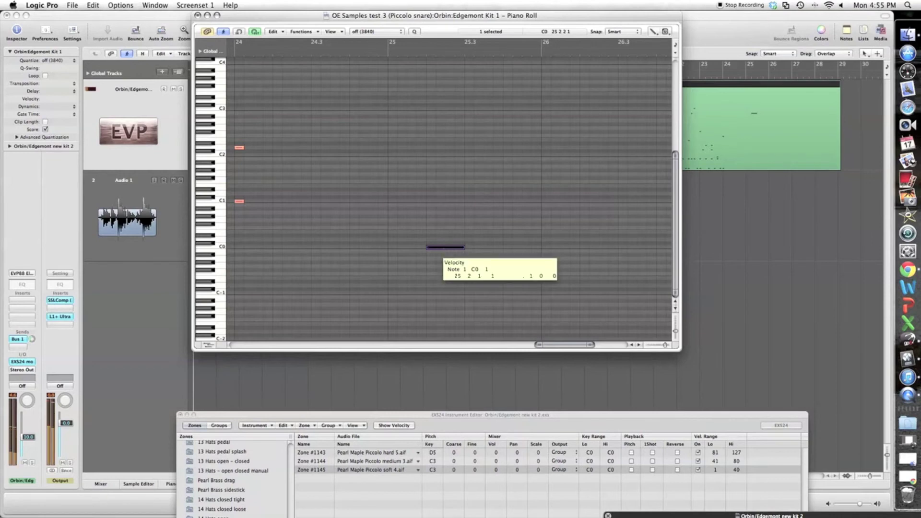
{"action": "mouse_move", "coordinate": [444, 251]}
{"action": "left_mouse_down"}
{"action": "mouse_move", "coordinate": [446, 186]}
{"action": "mouse_move", "coordinate": [443, 249]}
{"action": "left_mouse_up"}
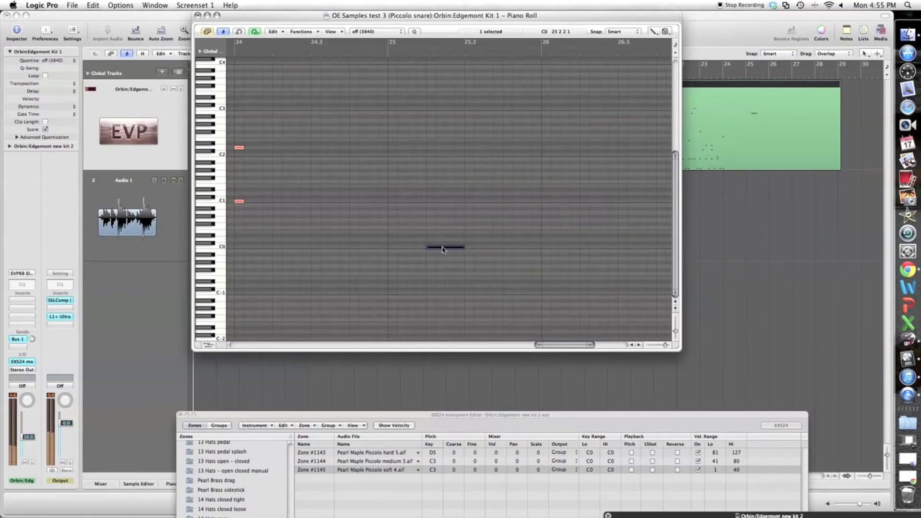
{"action": "scroll", "coordinate": [458, 253], "scroll_direction": "right", "scroll_amount": 1}
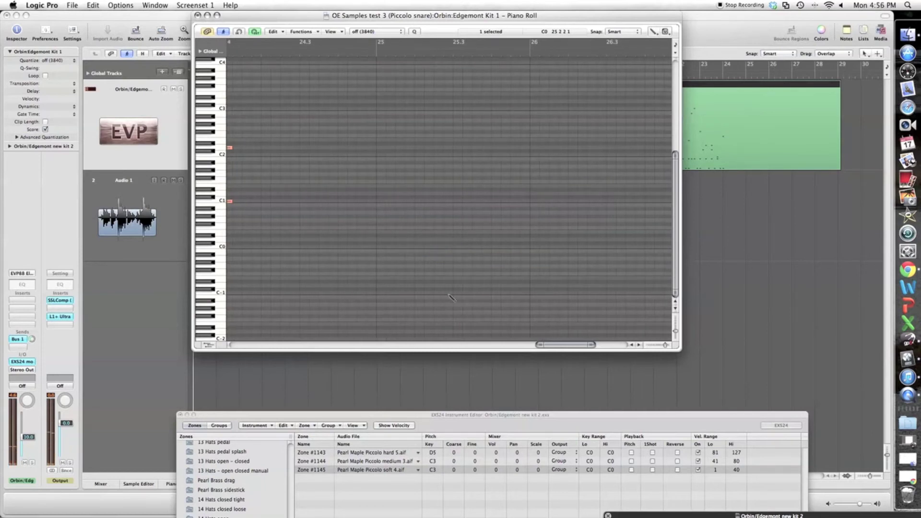
Step: Move the zone editor aside, return the Piano Roll to the region start and play the kit part
{"action": "left_click_drag", "start_coordinate": [537, 416], "coordinate": [533, 106]}
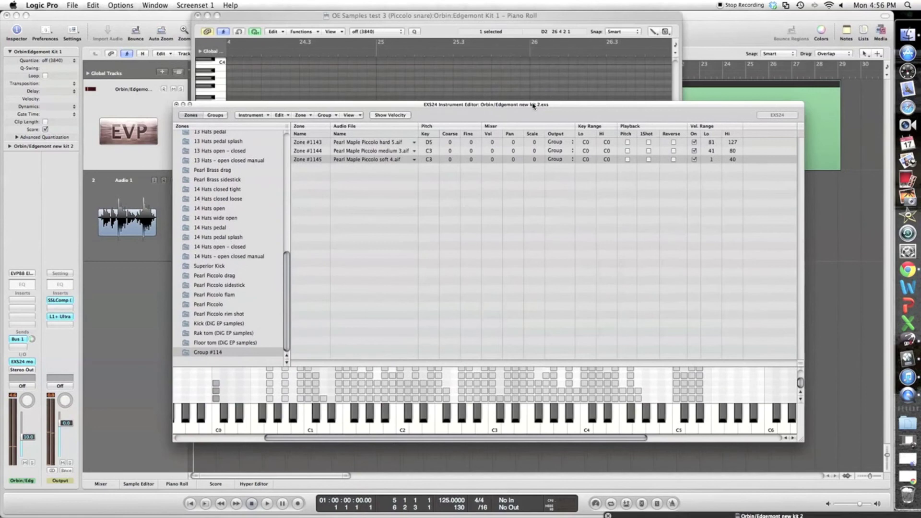
{"action": "left_click", "coordinate": [418, 19]}
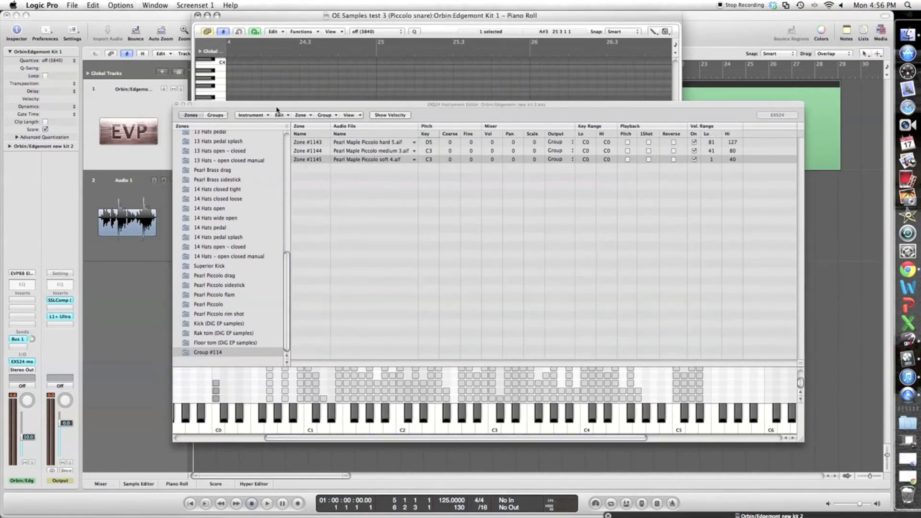
{"action": "left_click_drag", "start_coordinate": [277, 110], "coordinate": [418, 406]}
{"action": "key", "text": "Return"}
{"action": "scroll", "coordinate": [436, 197], "scroll_direction": "up", "scroll_amount": 5}
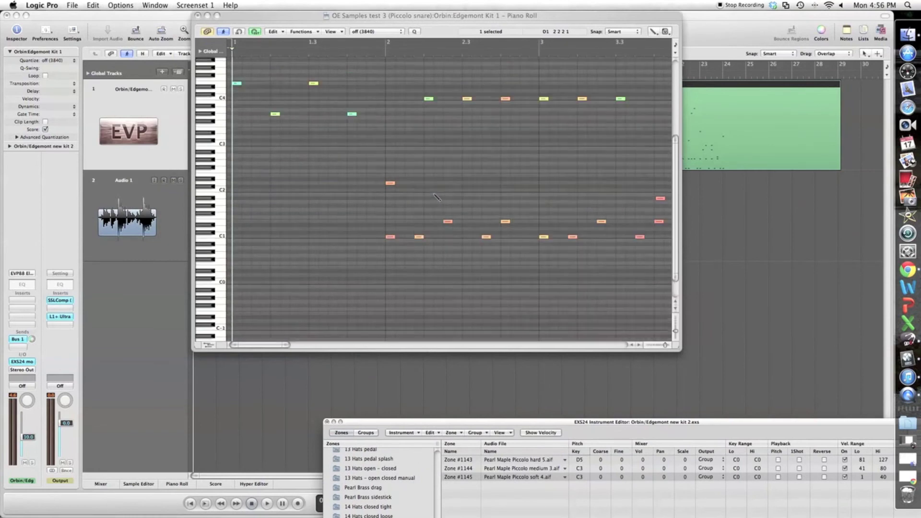
{"action": "scroll", "coordinate": [436, 197], "scroll_direction": "down", "scroll_amount": 4}
{"action": "scroll", "coordinate": [437, 196], "scroll_direction": "up", "scroll_amount": 1}
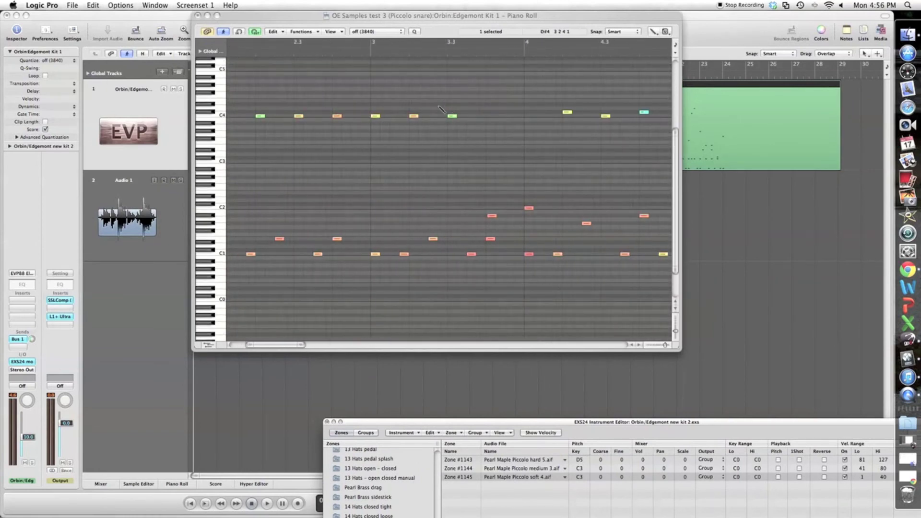
{"action": "left_click", "coordinate": [392, 22]}
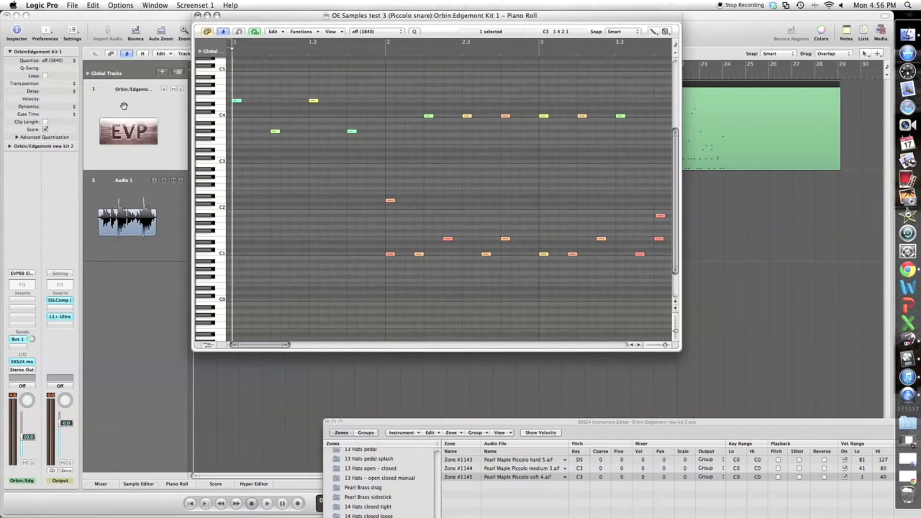
{"action": "key", "text": "space"}
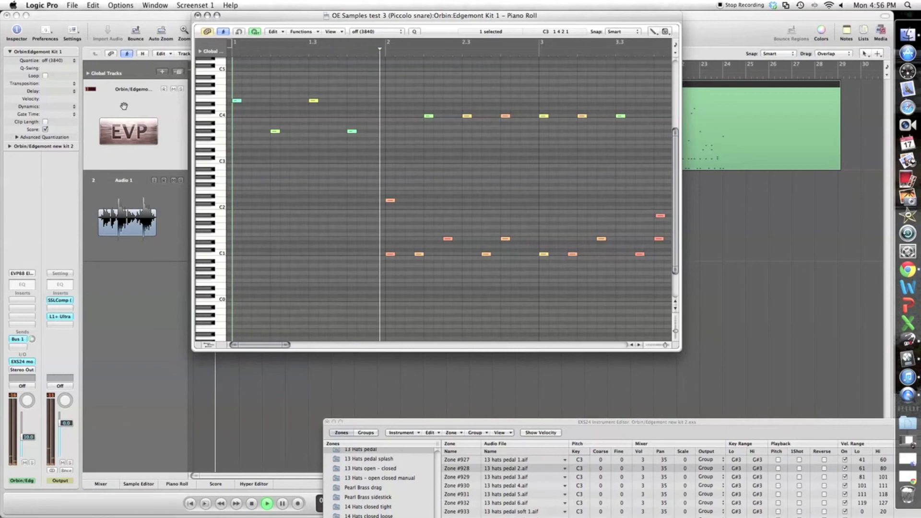